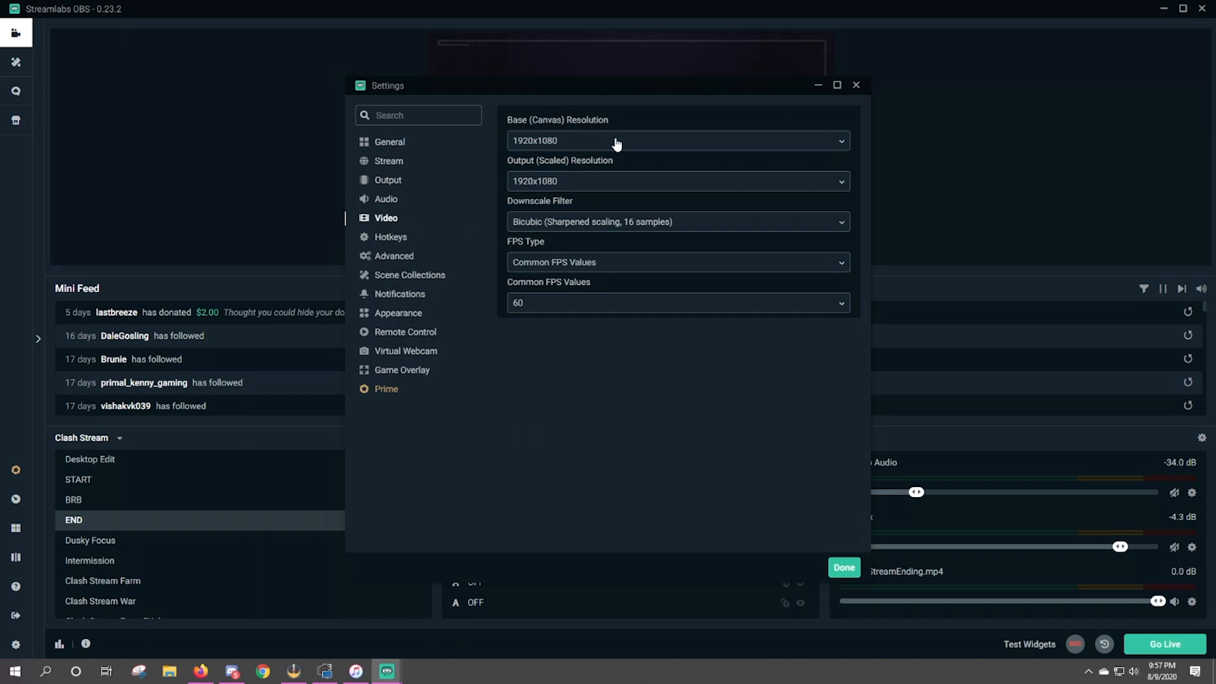
# Step: Set the base canvas to 1920x1080, the output resolution to 1280x720, and the downscale filter to Bicubic (Sharpened scaling, 16 samples)
pyautogui.click(669, 145)
pyautogui.click(573, 168)
pyautogui.click(643, 184)
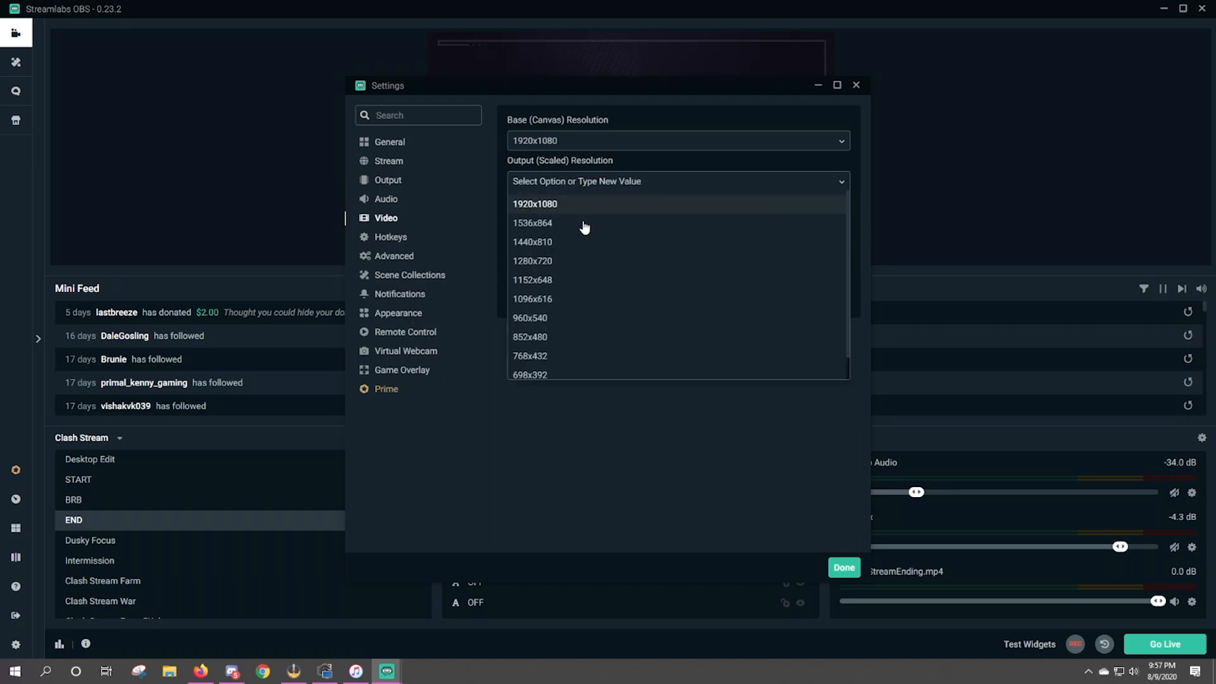
pyautogui.click(561, 265)
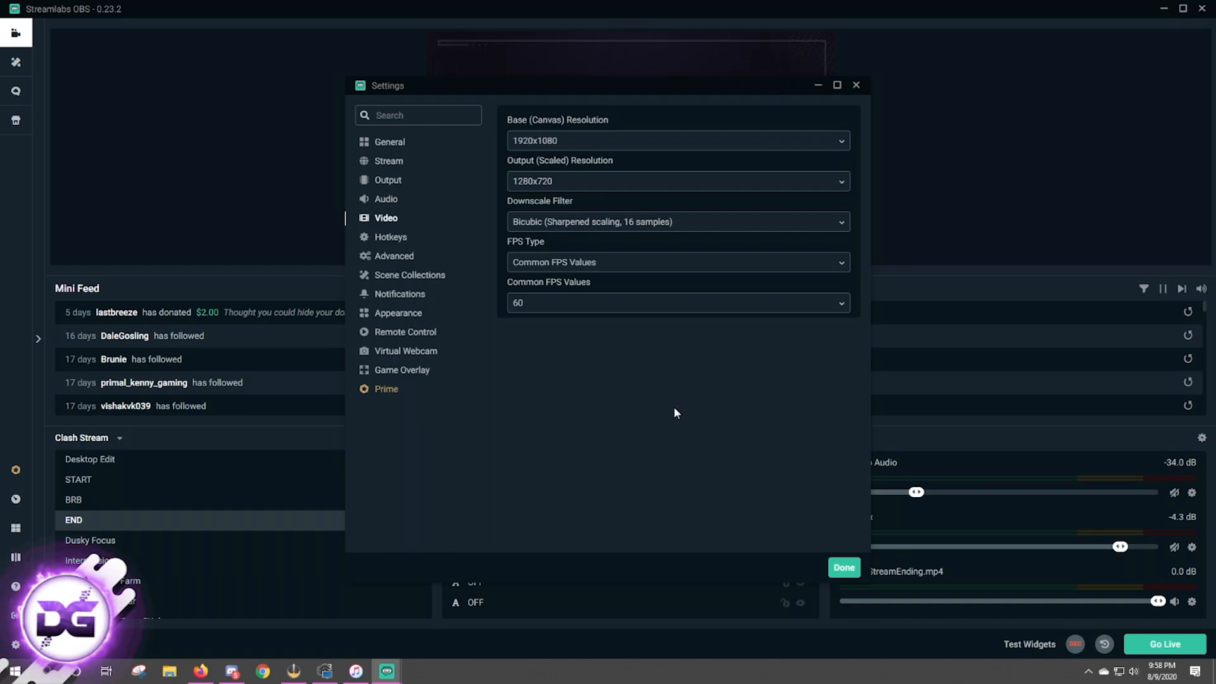
pyautogui.click(570, 224)
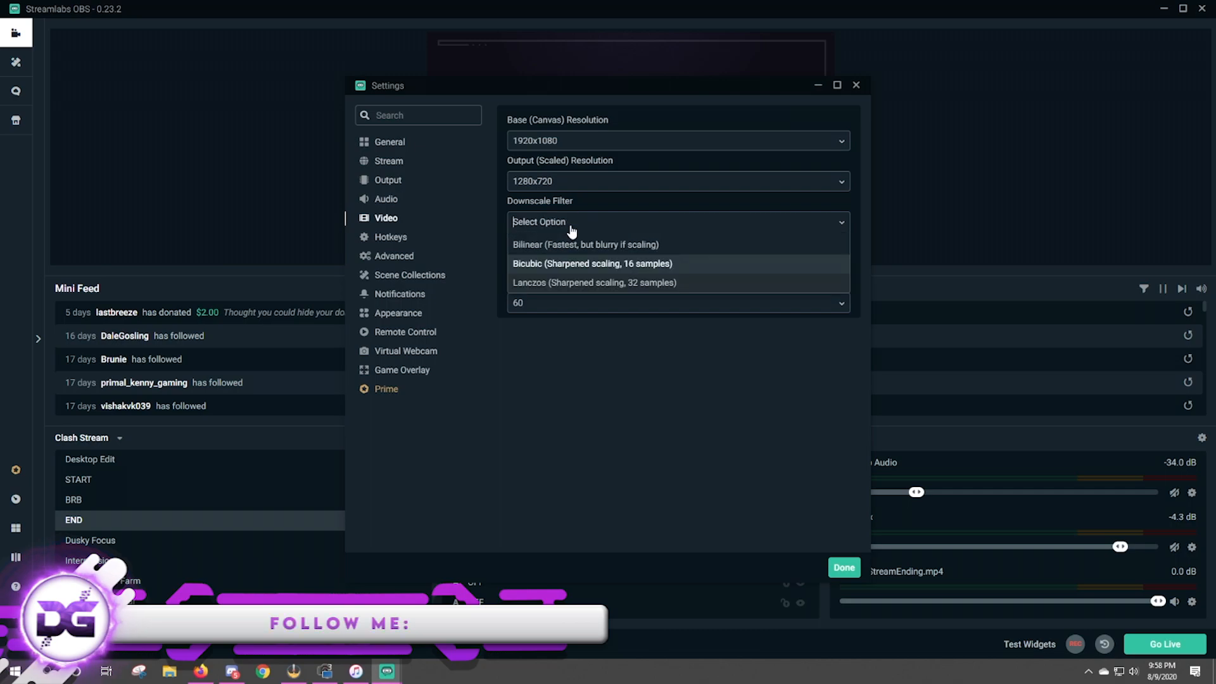
pyautogui.click(545, 264)
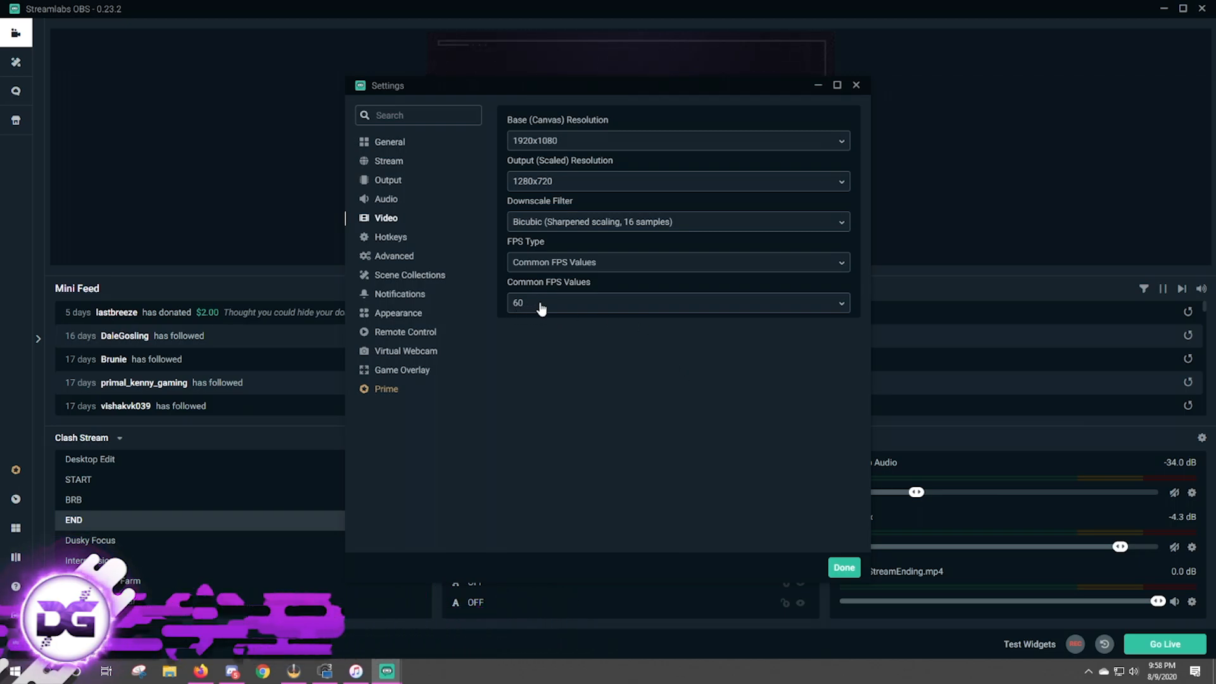
# Step: Switch the output mode to Advanced and choose Hardware (NVENC) (new) as the streaming encoder
pyautogui.click(390, 181)
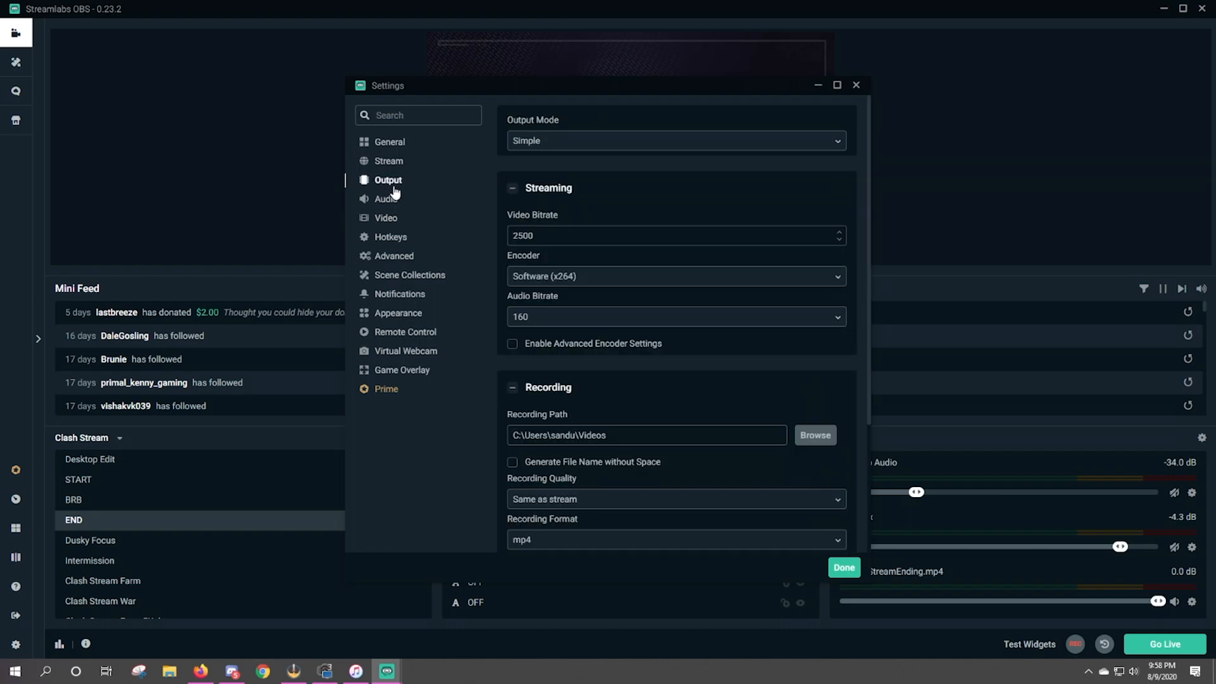
pyautogui.click(536, 142)
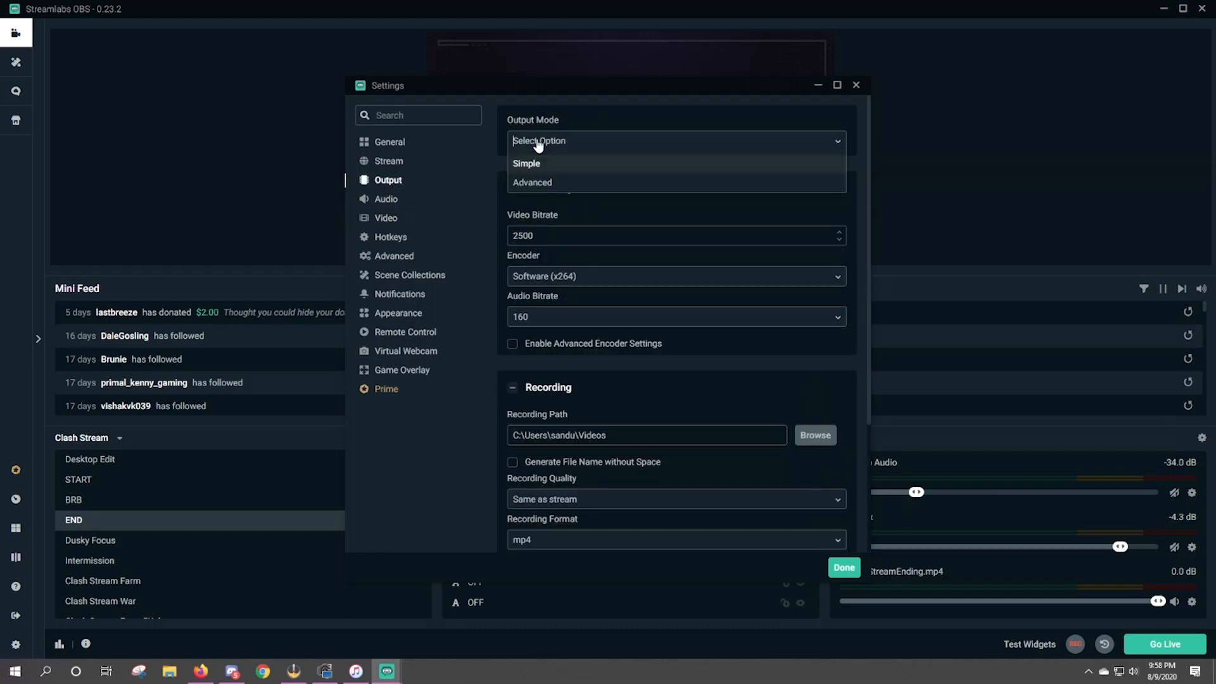
pyautogui.click(541, 182)
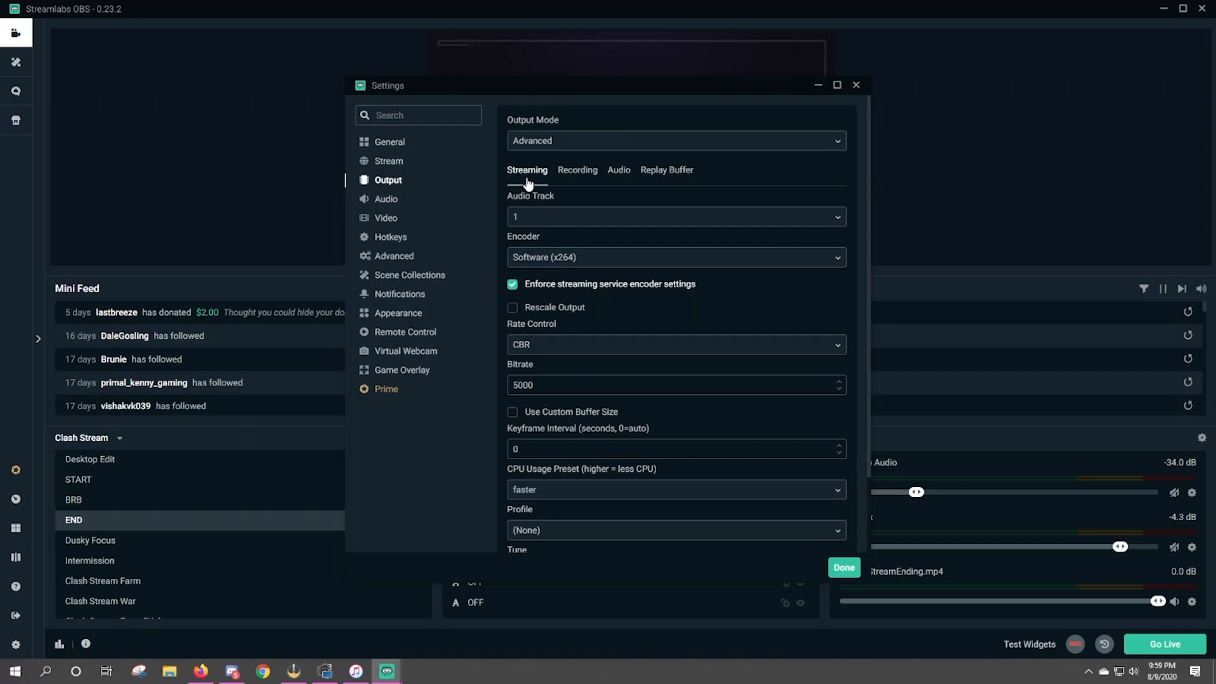
pyautogui.click(552, 260)
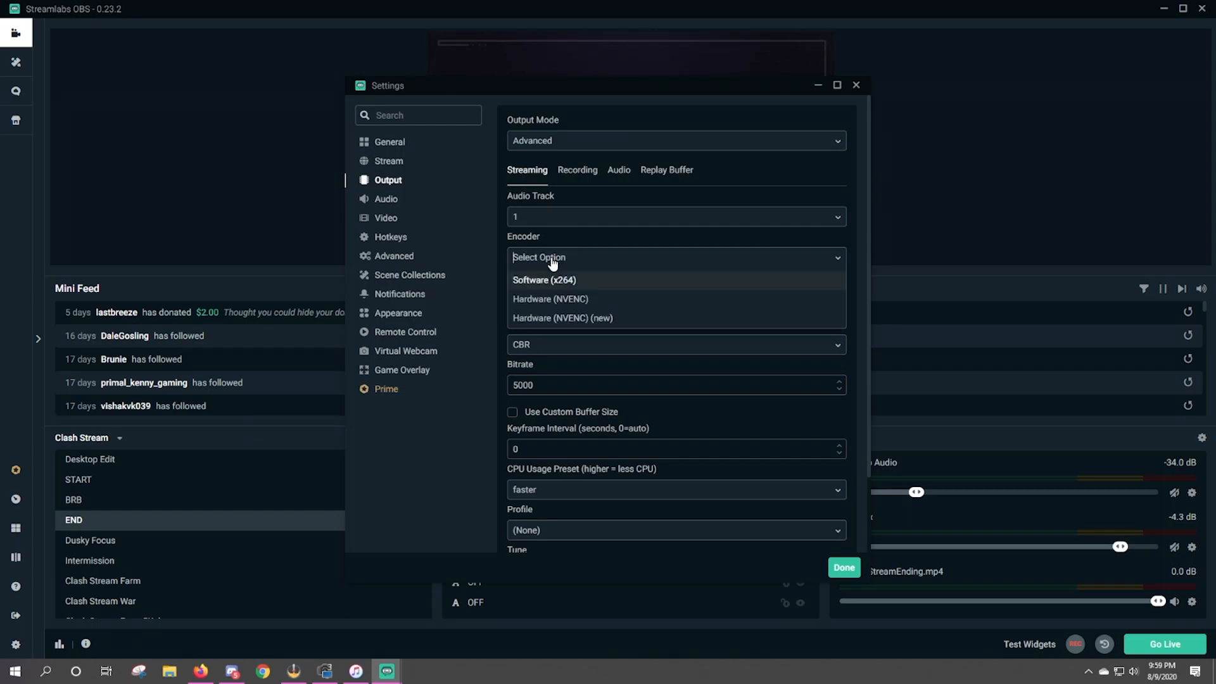
pyautogui.click(555, 318)
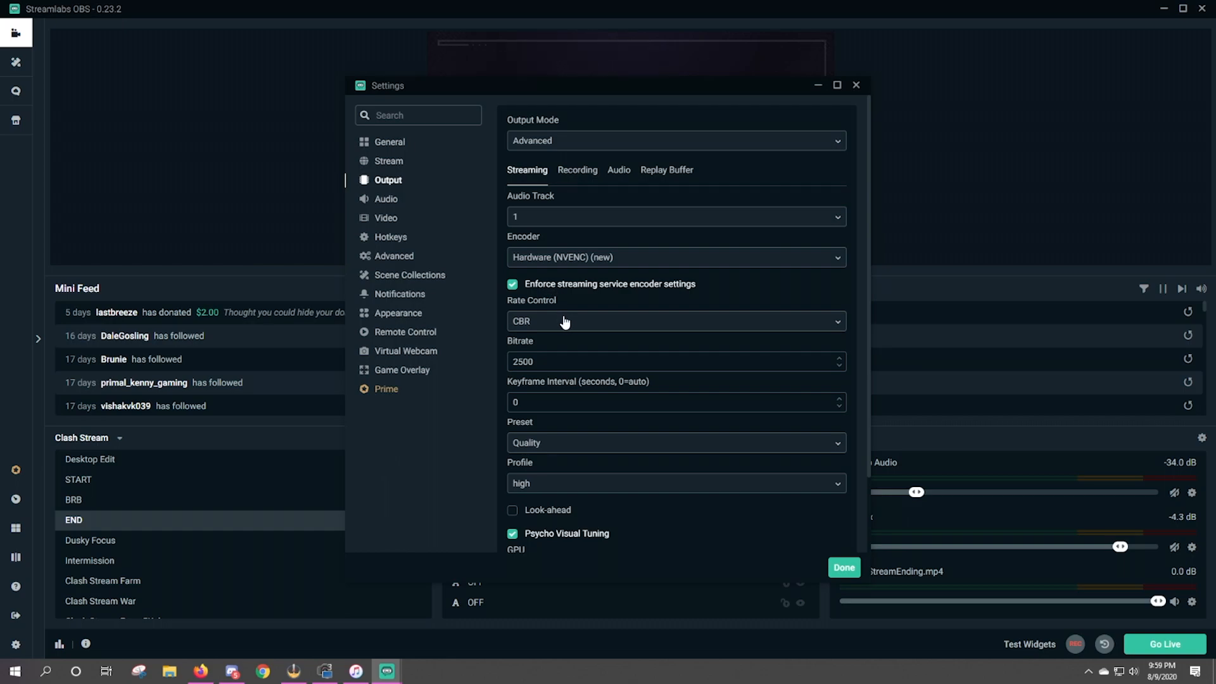
# Step: Configure the streaming encoder with bitrate 6000, keyframe interval 2, preset Quality and profile high
pyautogui.doubleClick(531, 361)
pyautogui.write('60')
pyautogui.click(540, 443)
pyautogui.click(540, 466)
pyautogui.click(548, 443)
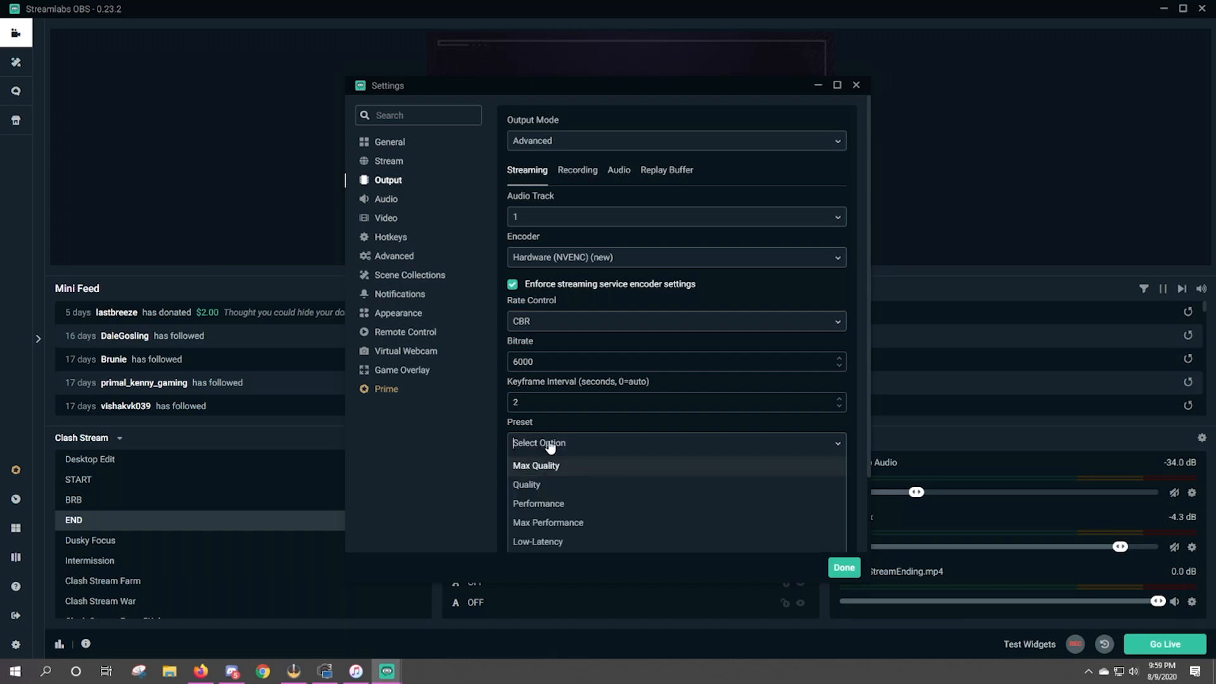
pyautogui.click(534, 485)
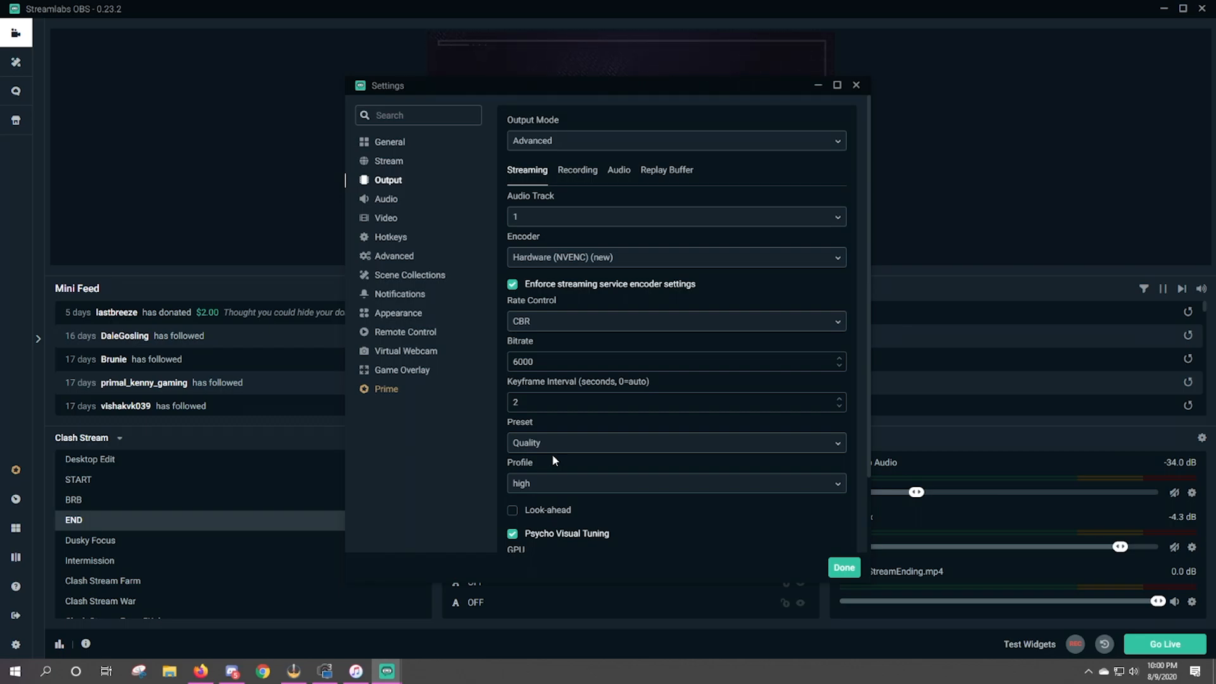
pyautogui.click(538, 484)
pyautogui.click(529, 506)
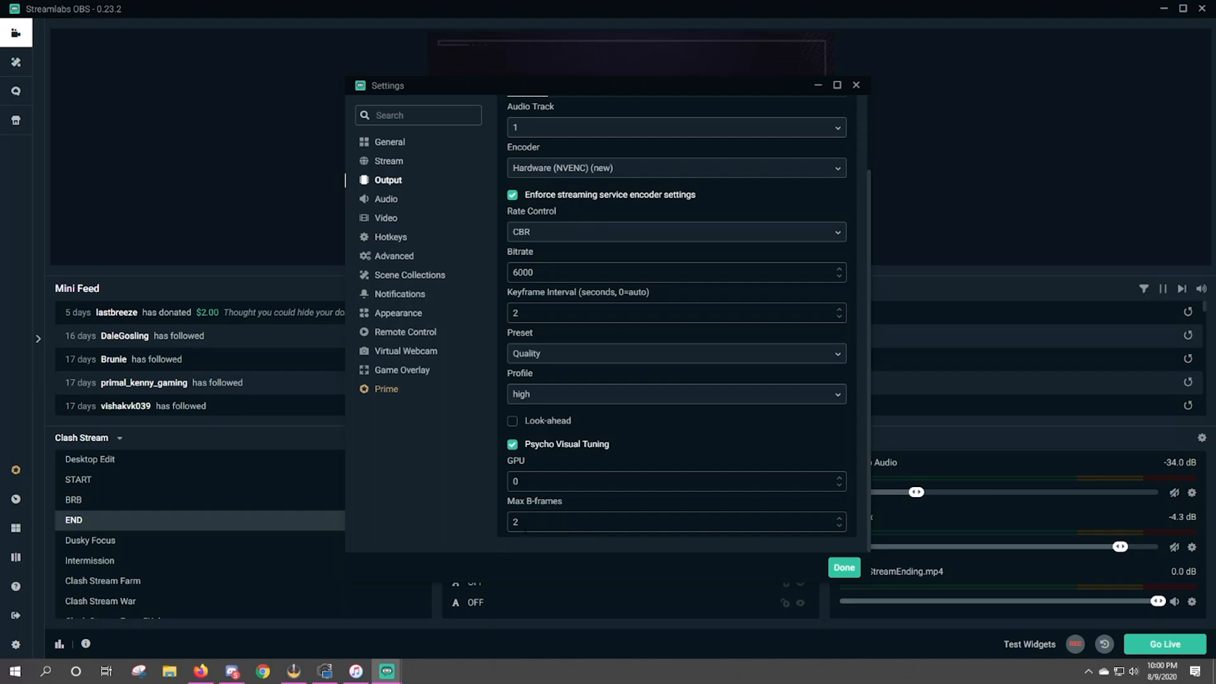
# Step: In the recording output settings, choose the Standard type and the Hardware (NVENC) (new) encoder
pyautogui.scroll(2, 598, 217)
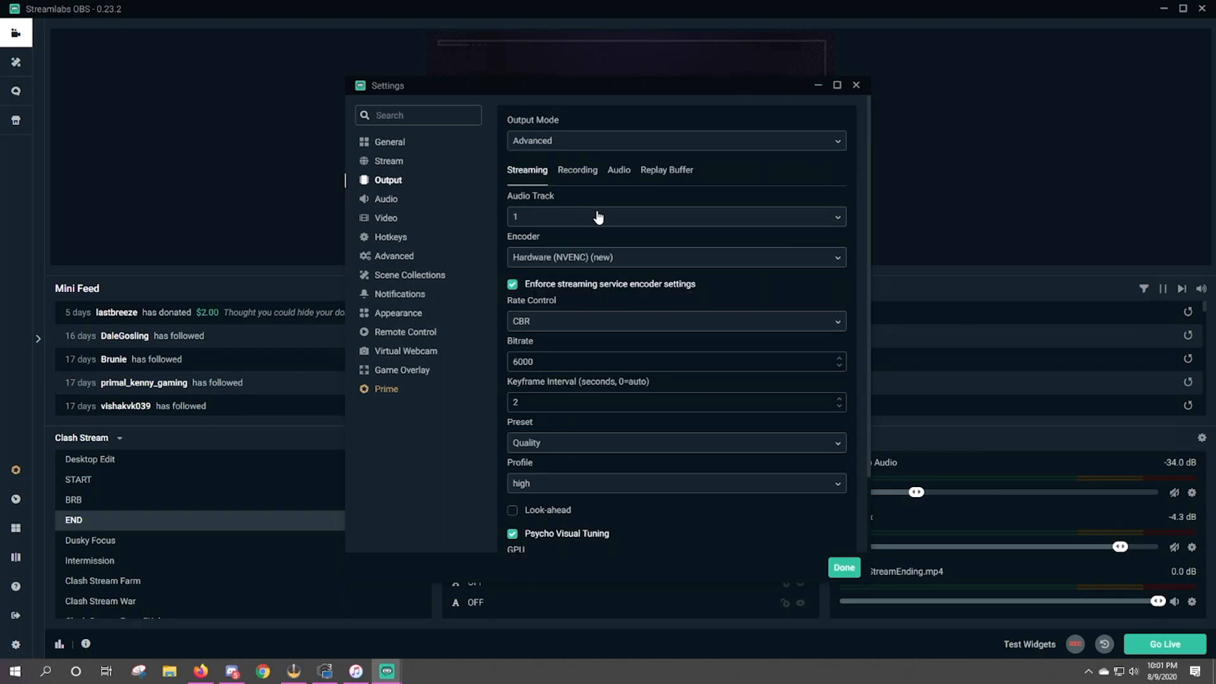
pyautogui.click(577, 179)
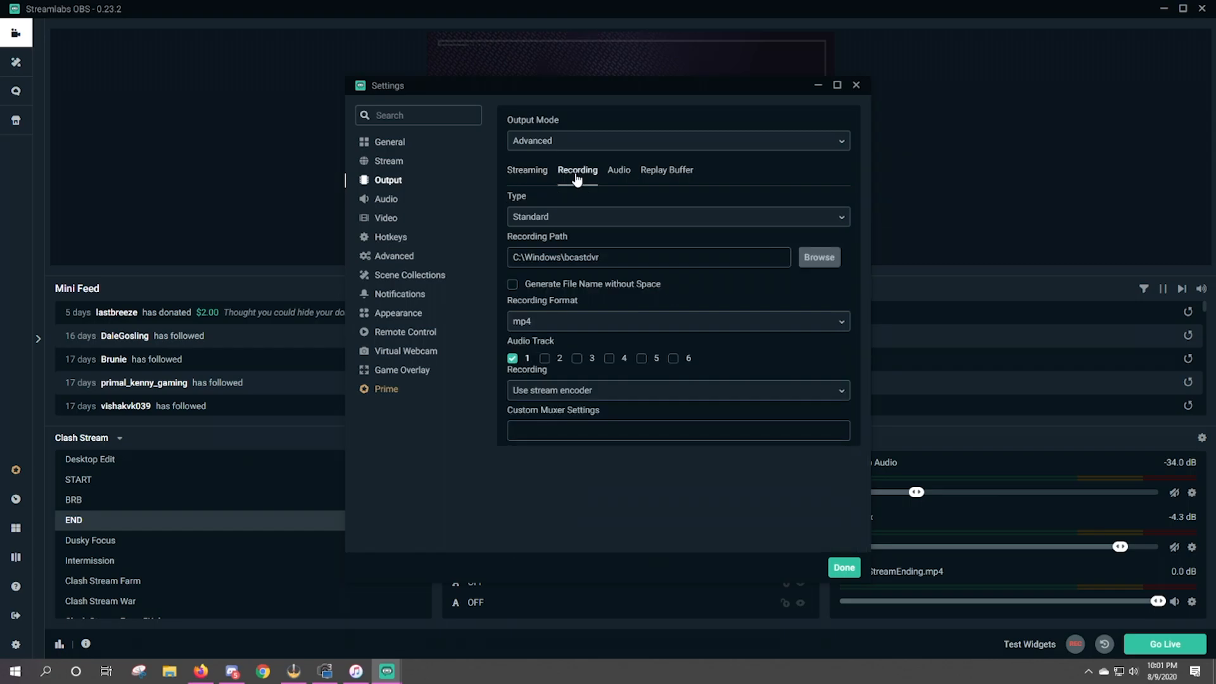
pyautogui.click(557, 218)
pyautogui.click(545, 244)
pyautogui.click(587, 398)
pyautogui.scroll(-1, 584, 411)
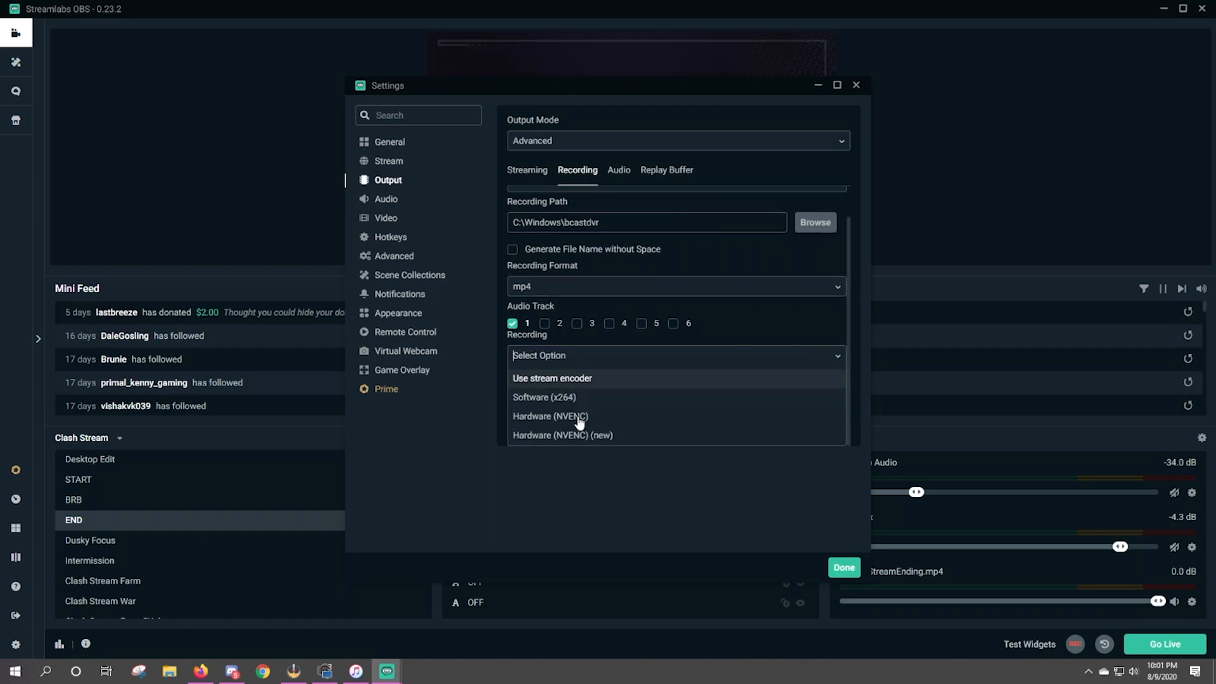
pyautogui.click(549, 435)
# Step: Set the recording rate control to CQP and the keyframe interval to 2 seconds
pyautogui.scroll(-2, 573, 308)
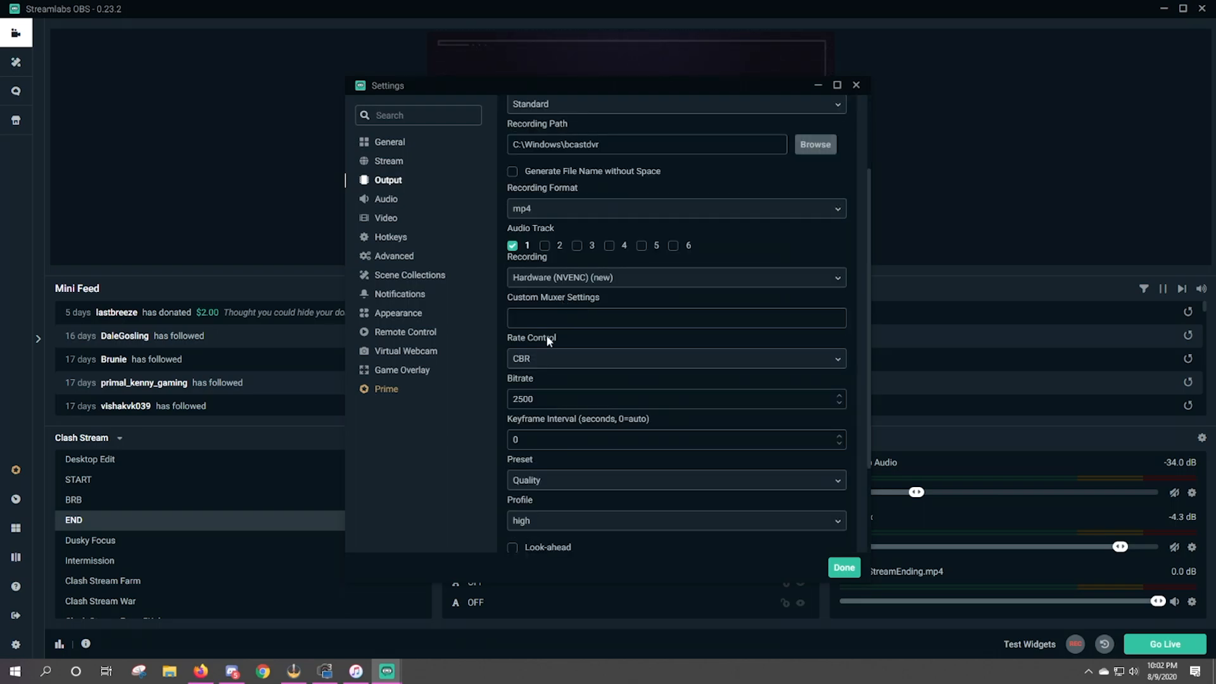
pyautogui.click(544, 364)
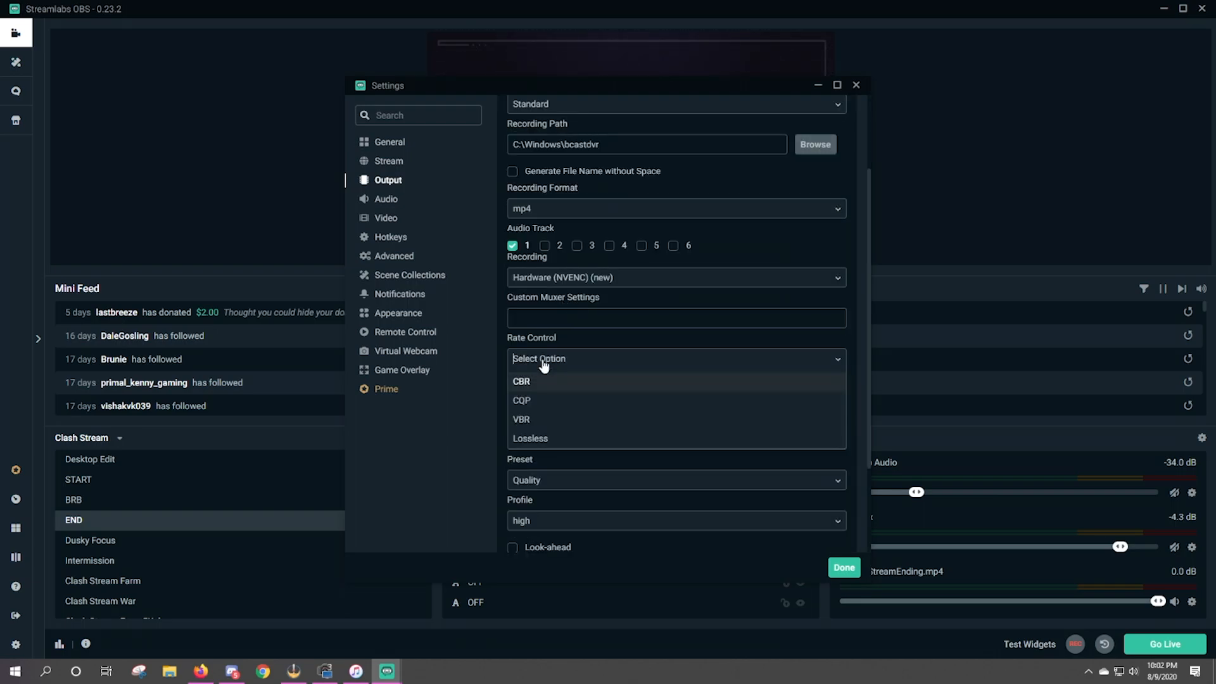
pyautogui.click(530, 401)
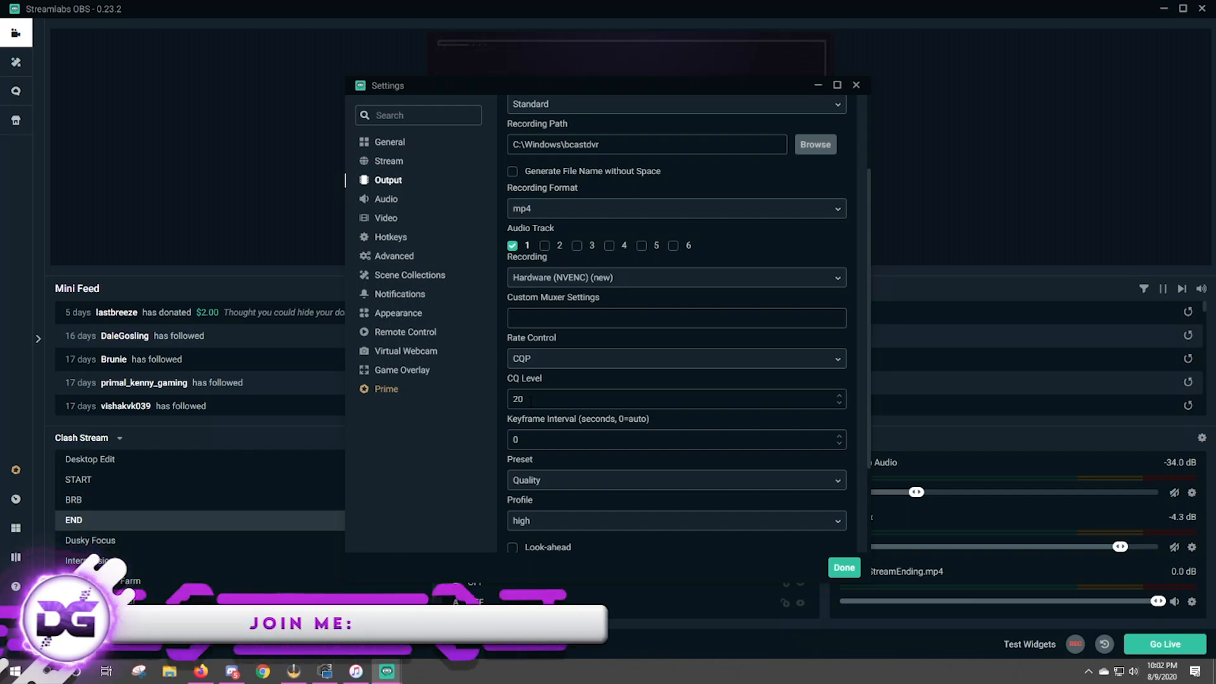
pyautogui.doubleClick(529, 439)
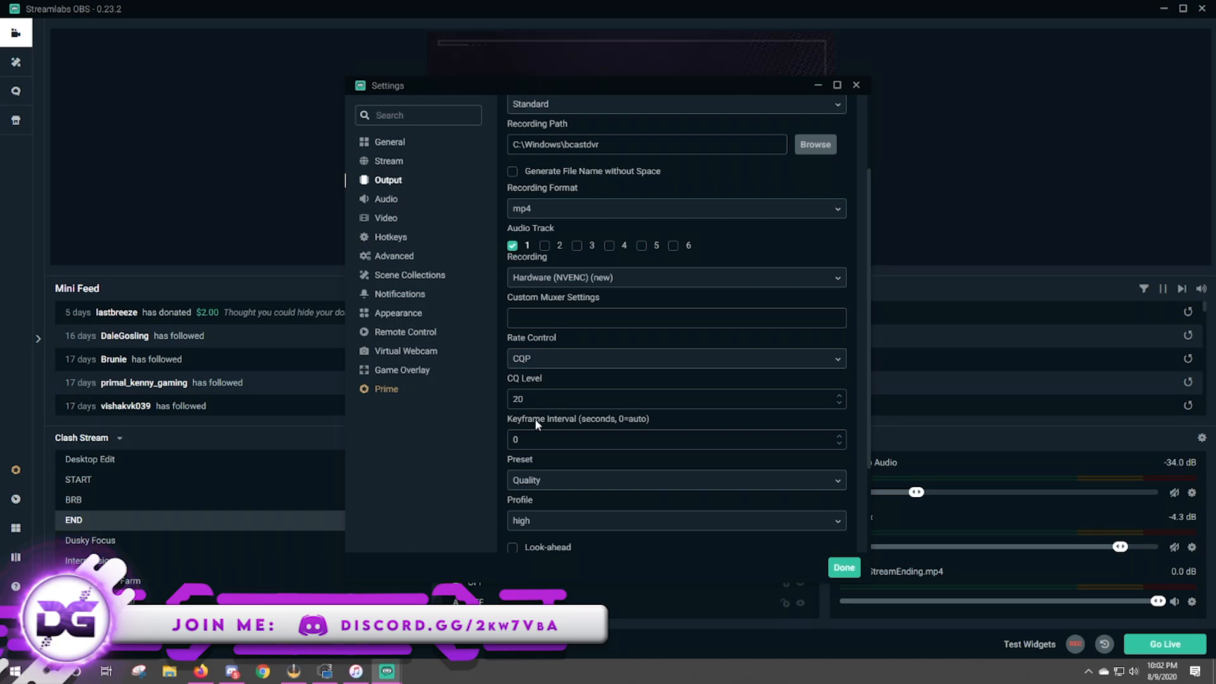
pyautogui.write('2')
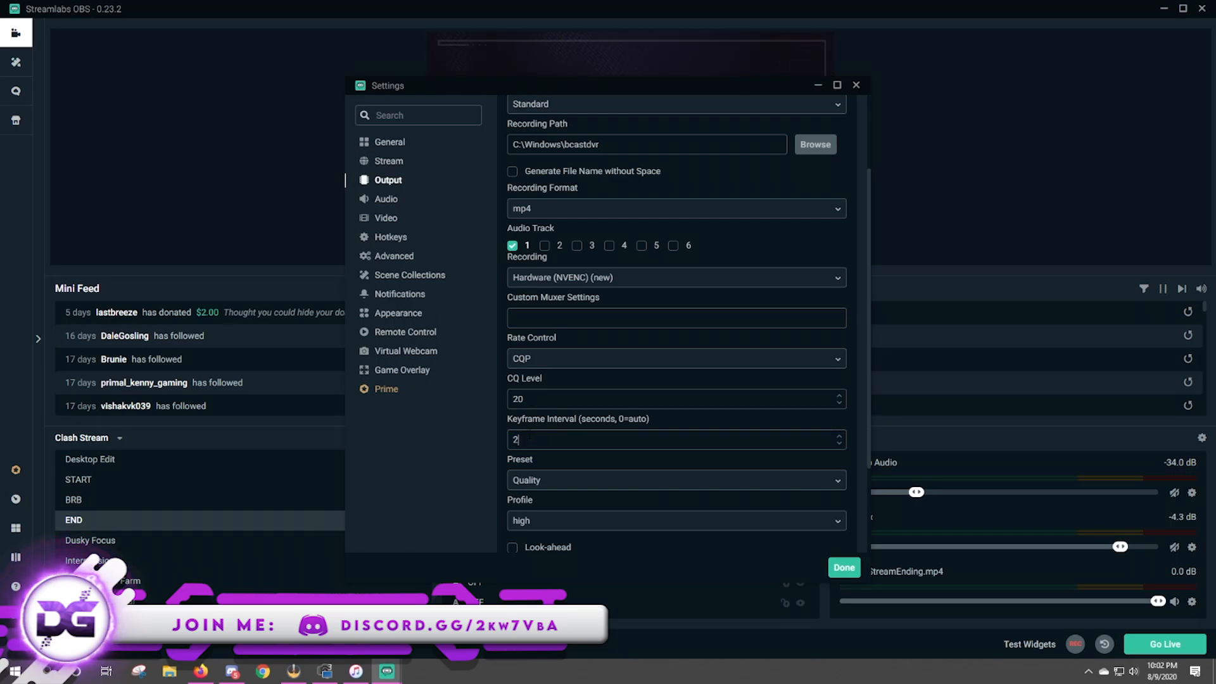
# Step: Choose Quality as the recording encoder preset
pyautogui.scroll(-2, 540, 355)
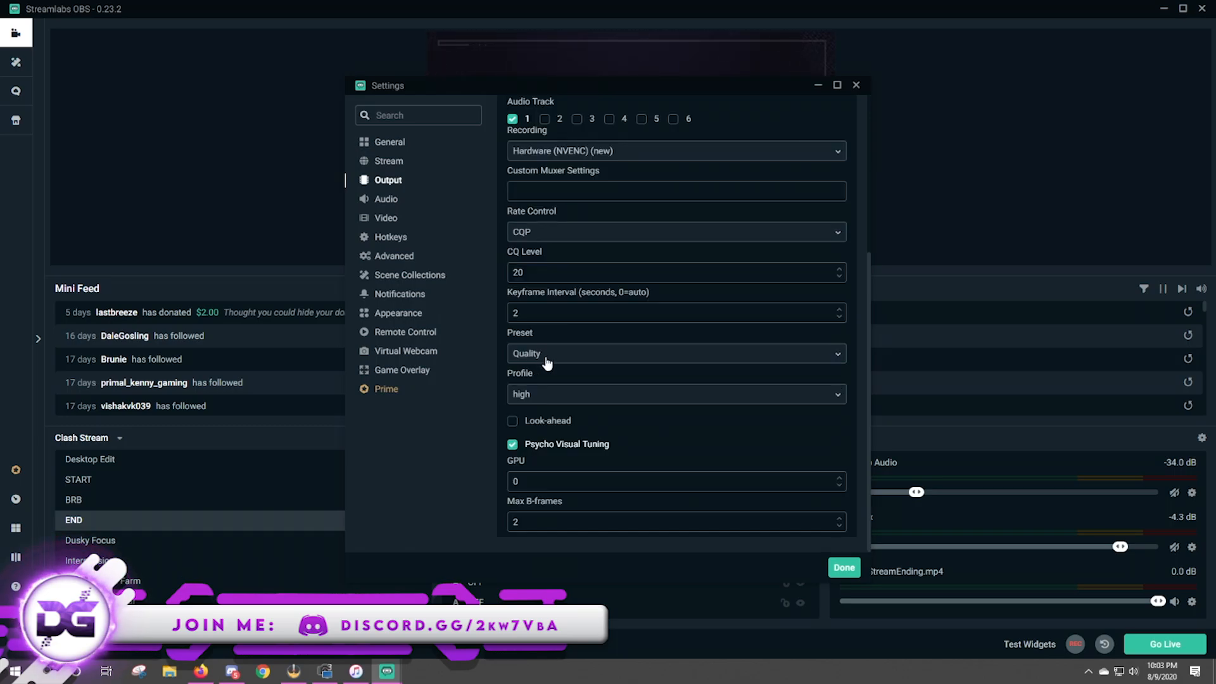
pyautogui.click(546, 360)
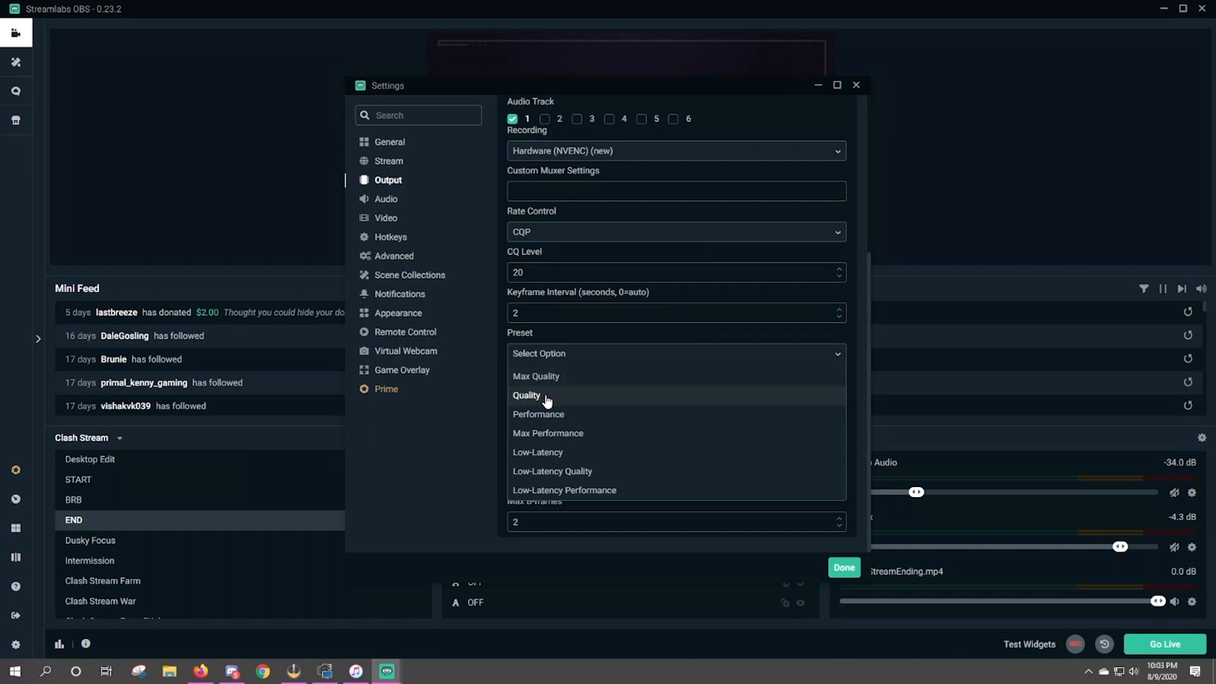
pyautogui.click(547, 399)
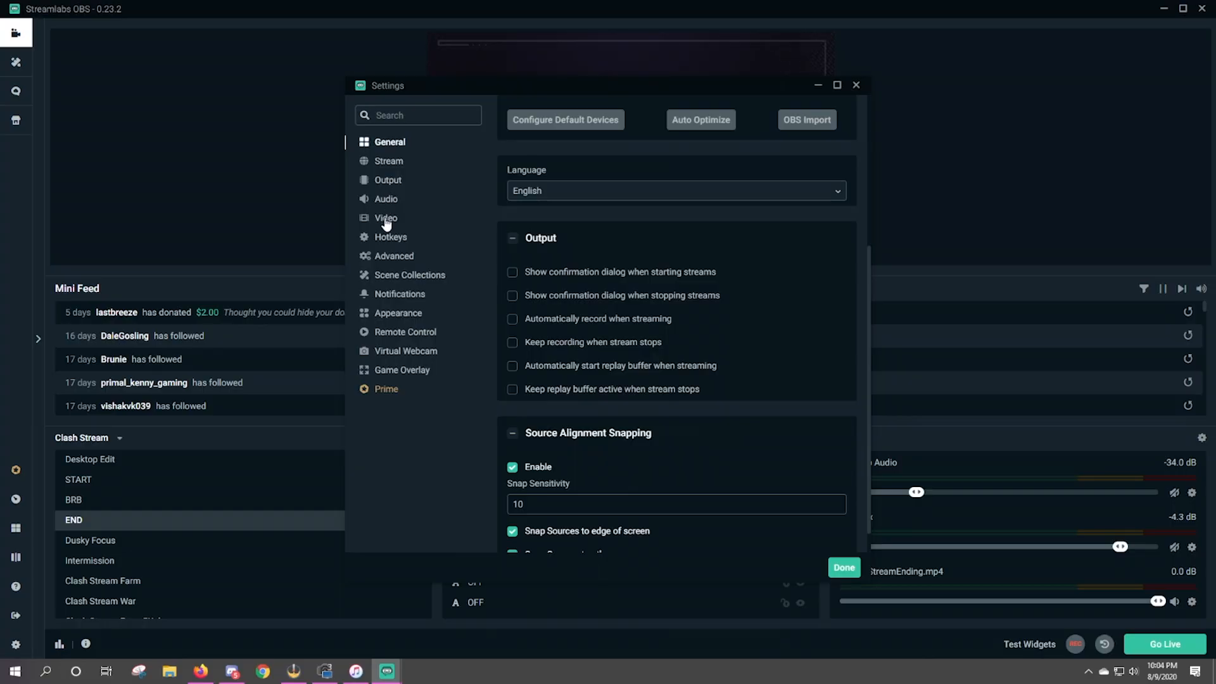
# Step: Set the output (scaled) resolution in the video settings to 1920x1080
pyautogui.click(386, 221)
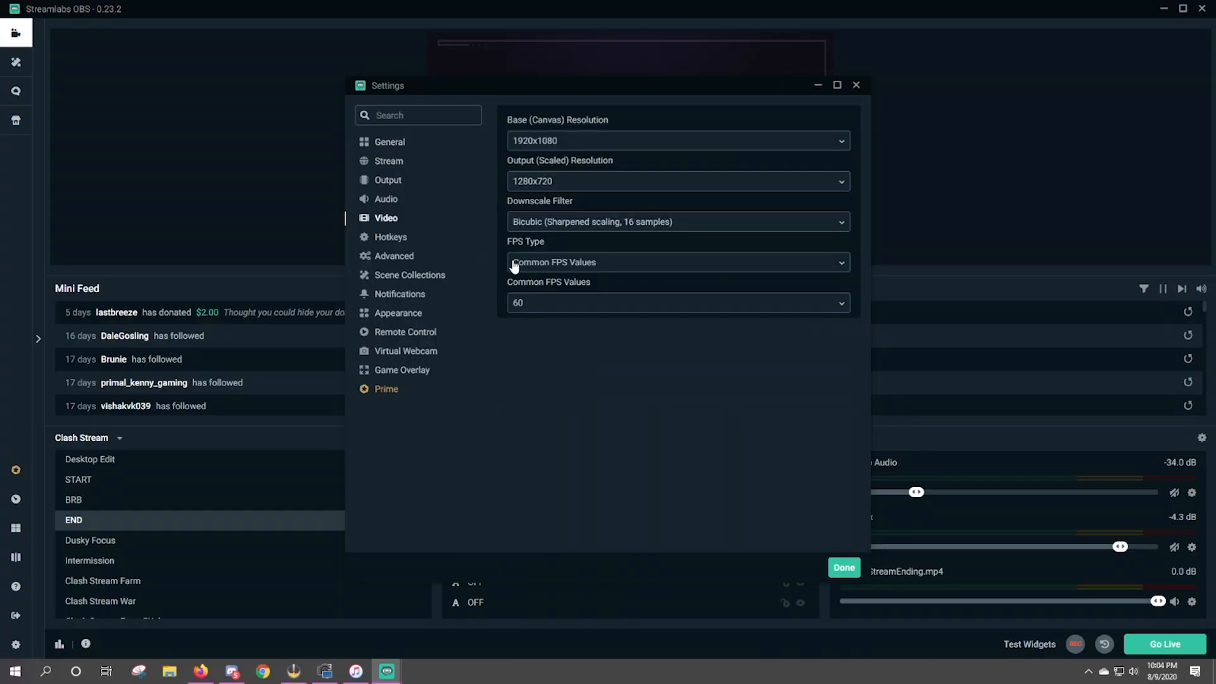
pyautogui.click(539, 188)
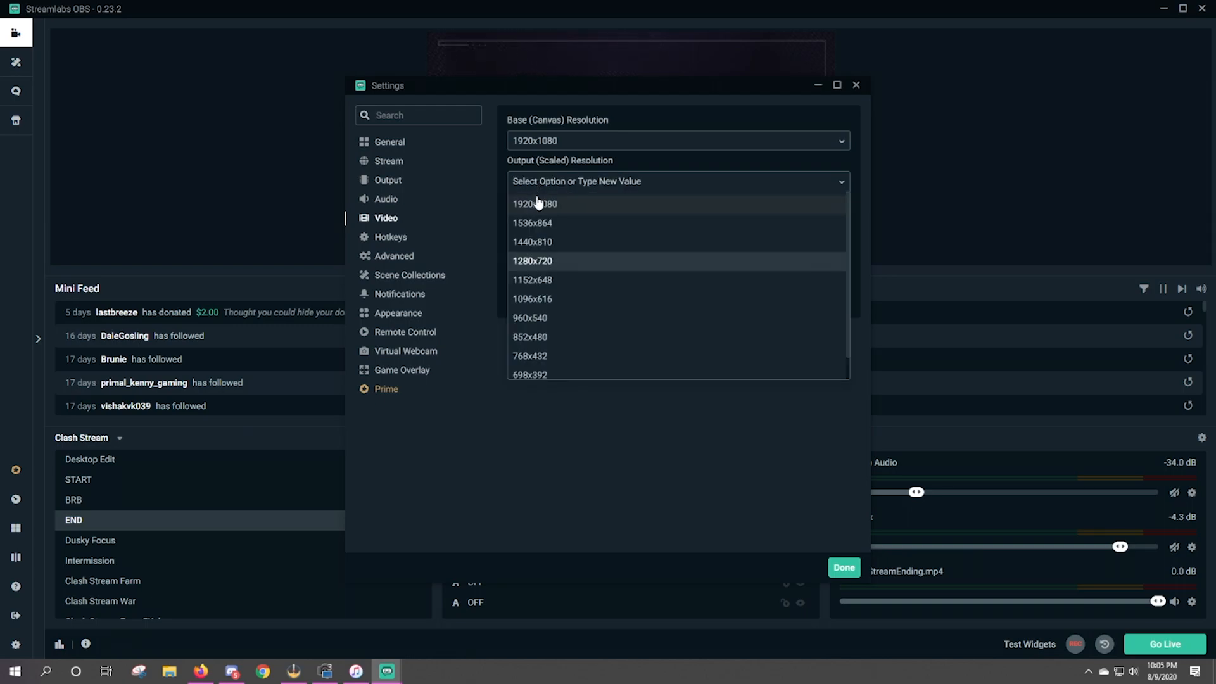
pyautogui.click(540, 207)
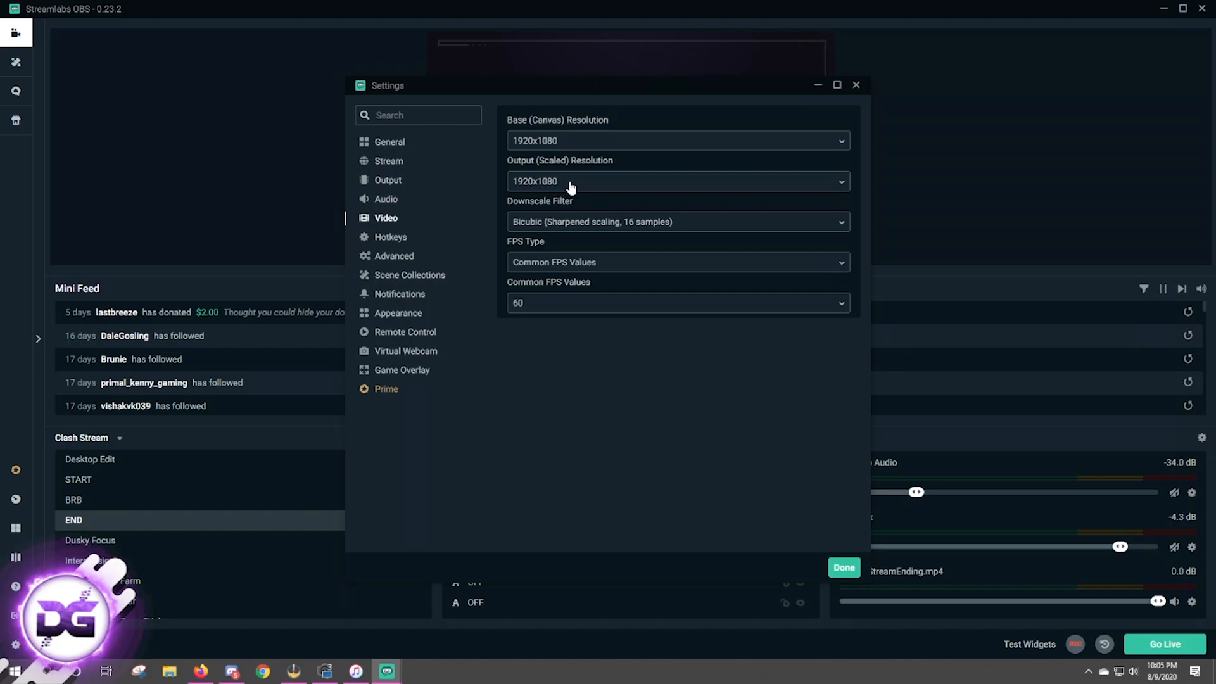
# Step: Open the output settings with the streaming encoder options
pyautogui.click(387, 181)
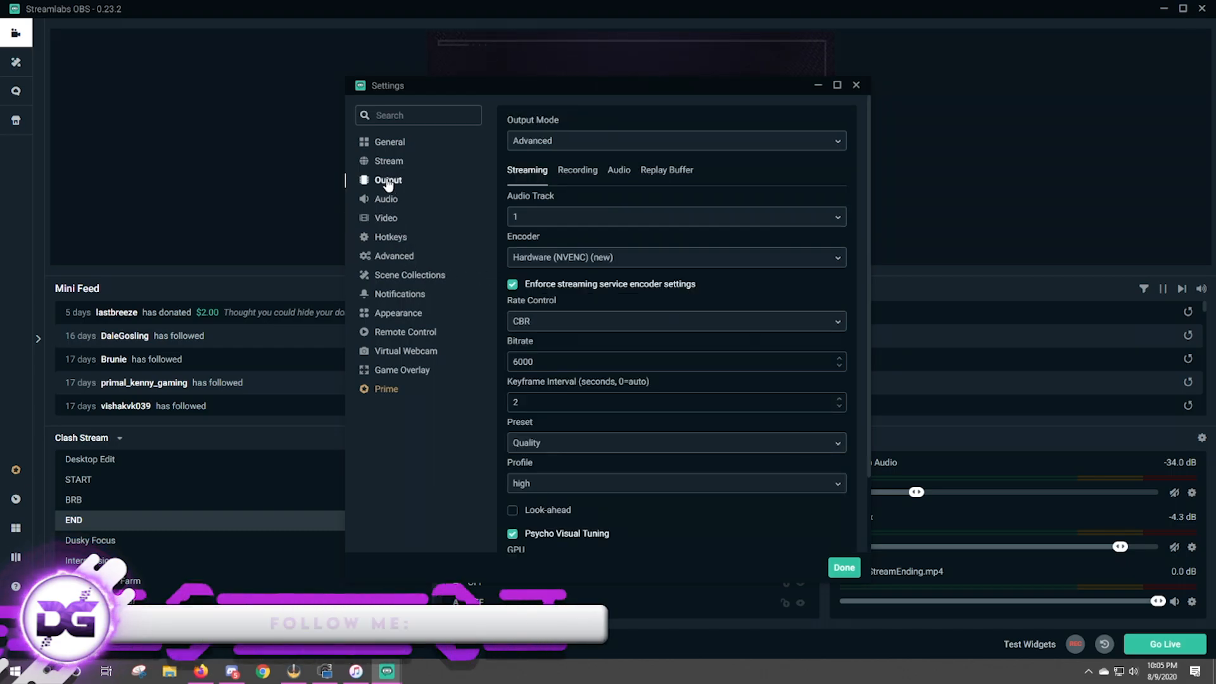